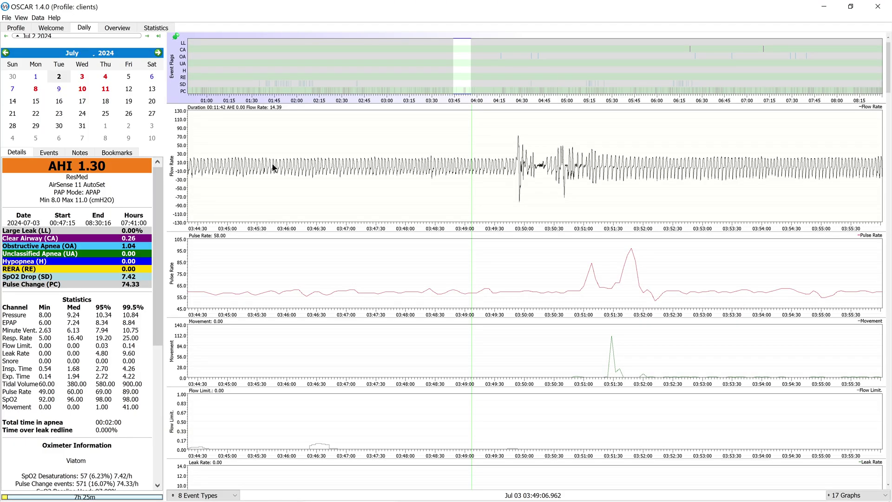
# Zoom the July 3 Flow Rate graph around 03:50, then 05:44, ending on a ~50-minute 05:20–06:08 window
pyautogui.scroll(5, 274, 168)
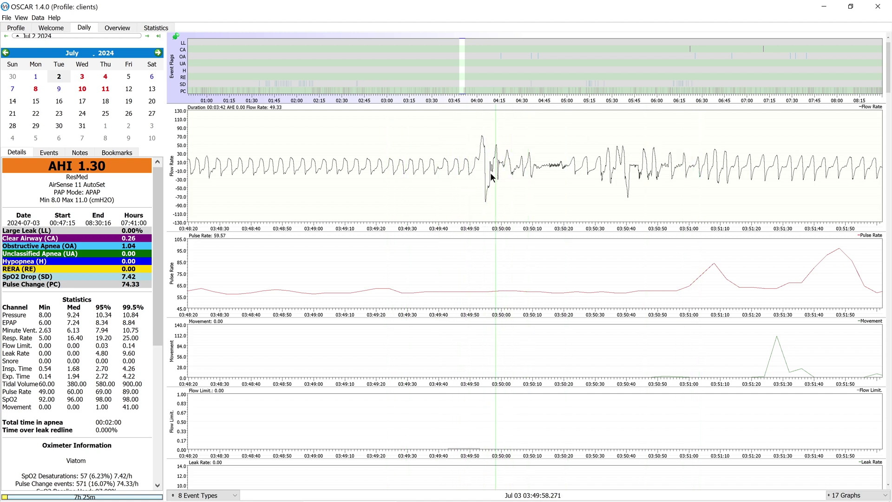
pyautogui.scroll(-2, 613, 147)
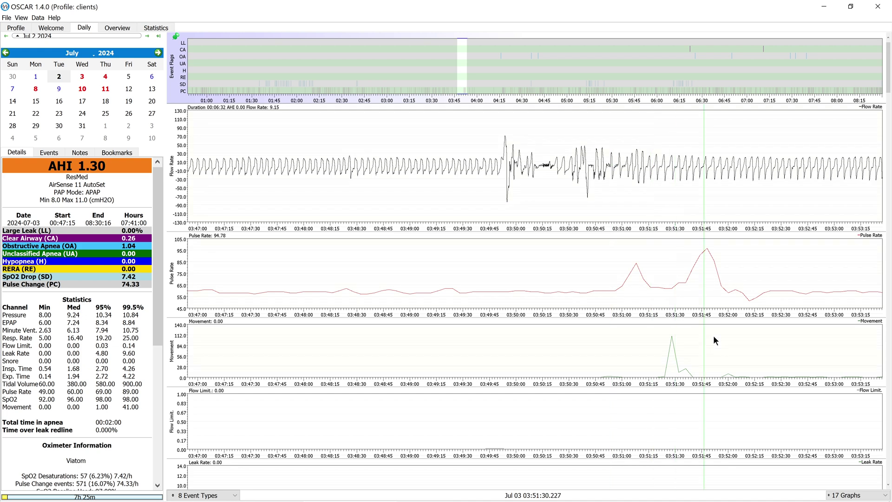
pyautogui.scroll(-3, 661, 420)
pyautogui.scroll(-2, 593, 189)
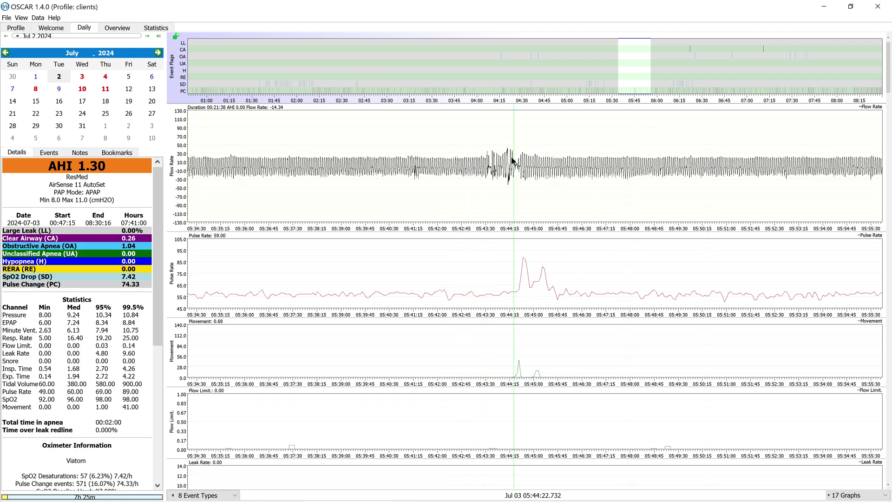
pyautogui.scroll(5, 513, 162)
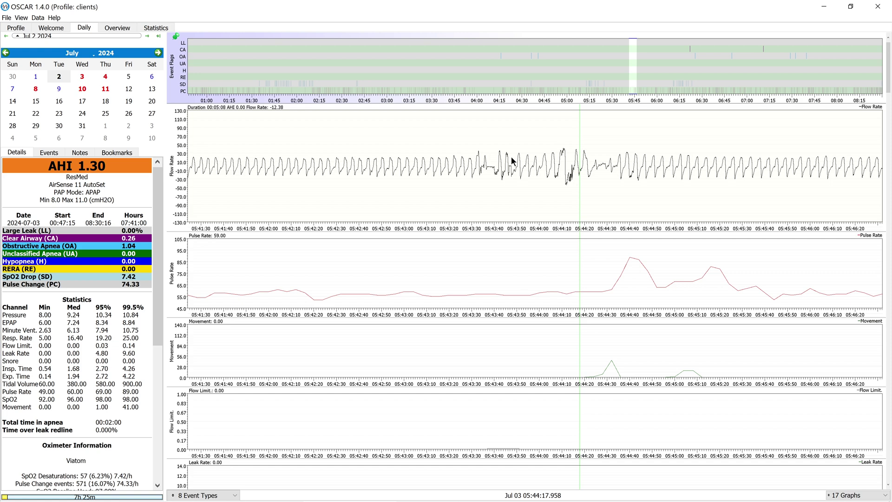
pyautogui.scroll(-3, 511, 161)
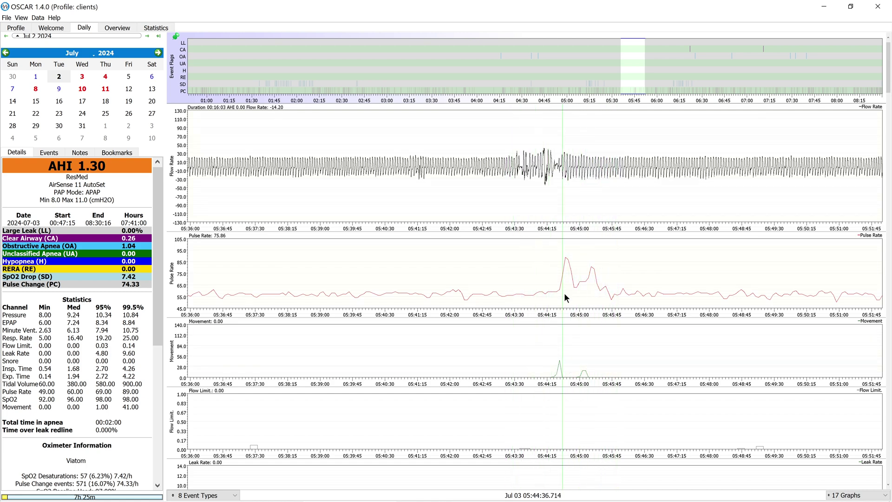
pyautogui.scroll(-3, 566, 253)
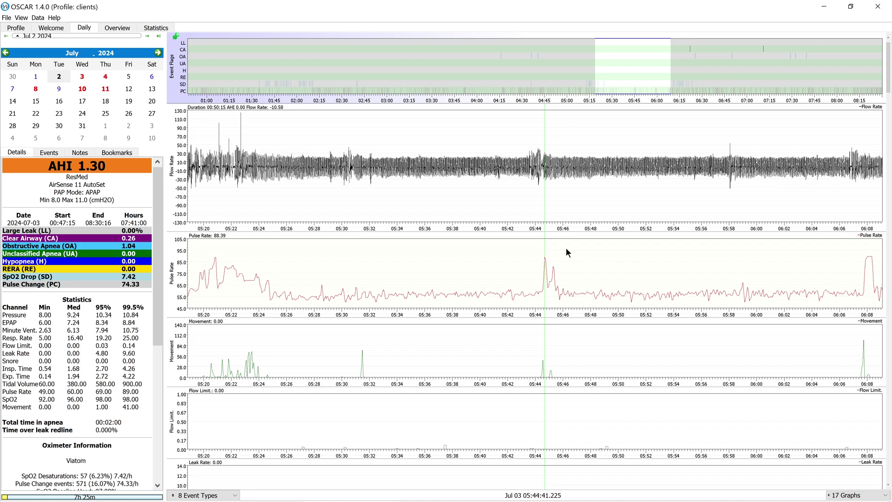
# Zoom the Daily graphs into the early-night disturbances near 01:40 and 02:12
pyautogui.scroll(3, 566, 252)
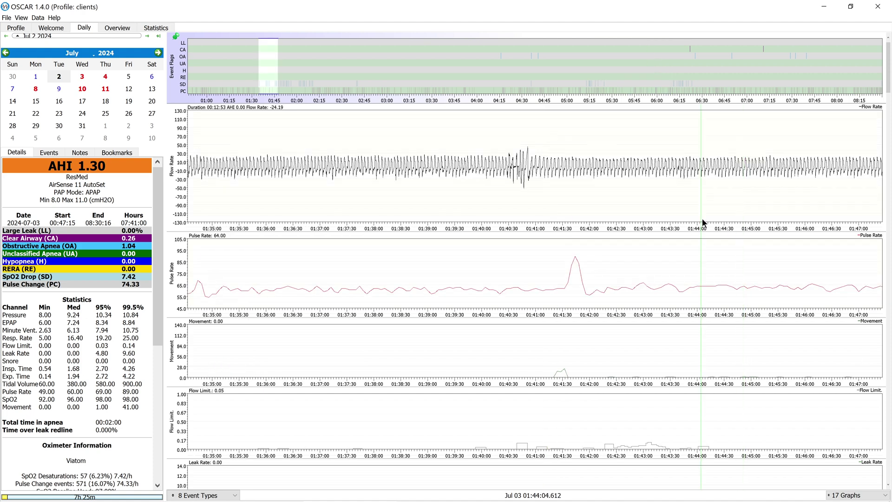
pyautogui.scroll(3, 569, 184)
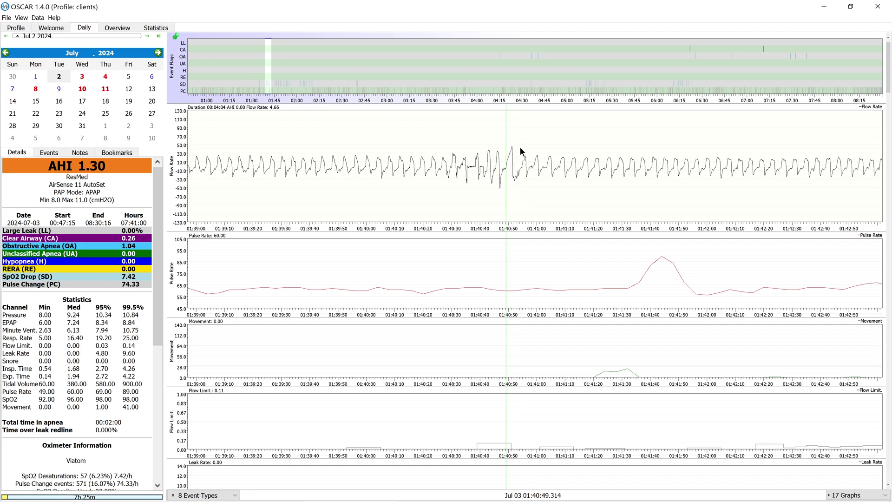
pyautogui.scroll(-2, 502, 160)
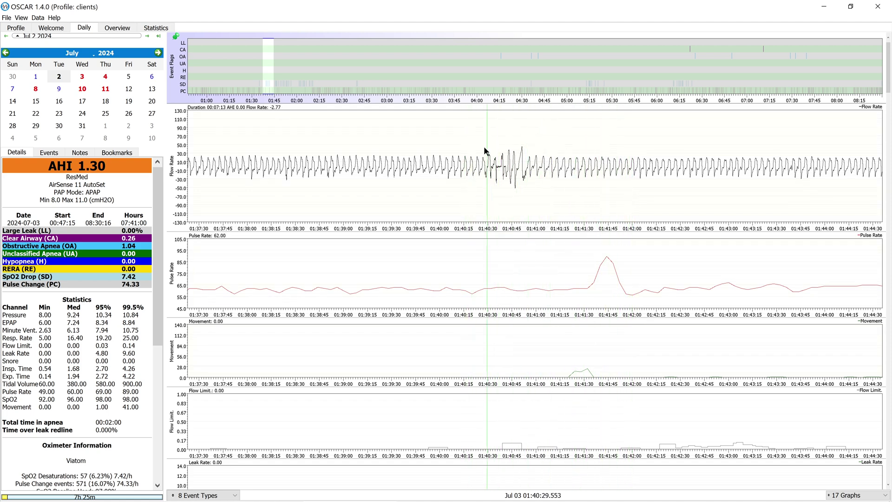
pyautogui.scroll(-5, 514, 177)
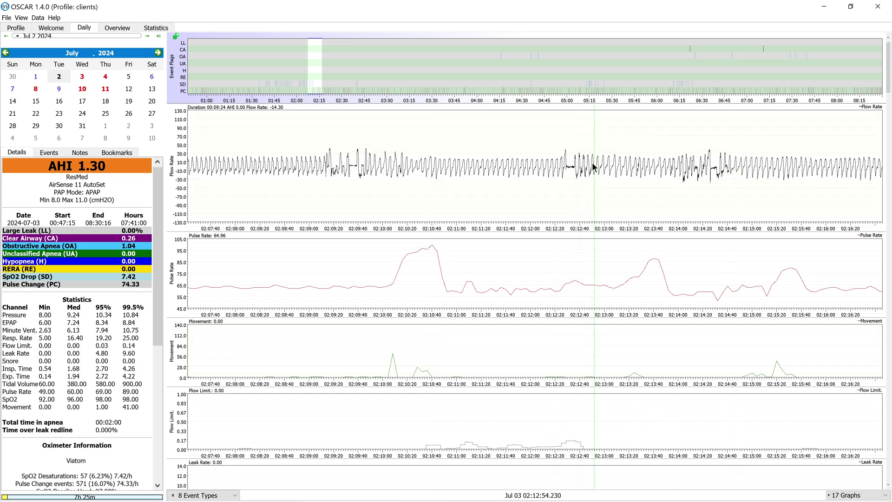
# Widen the graphs to about 01:55–05:20, showing pulse spikes up to ~95 beside movement bursts
pyautogui.scroll(-2, 584, 167)
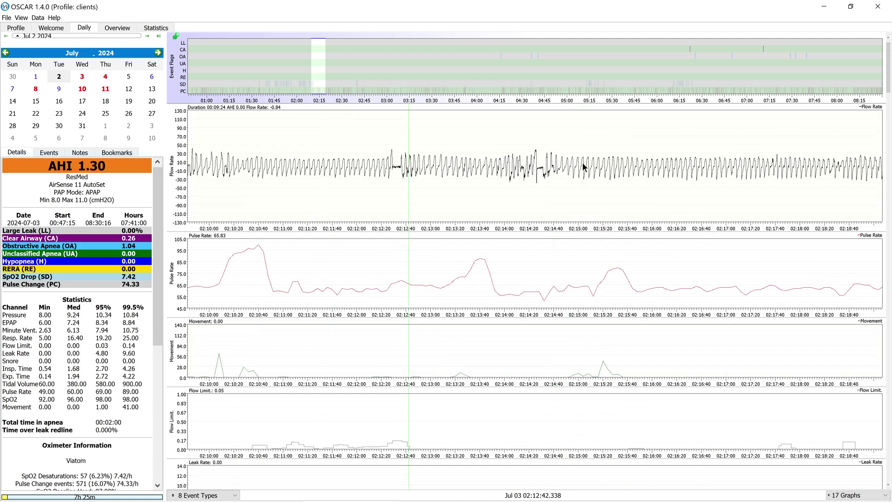
pyautogui.scroll(1, 583, 166)
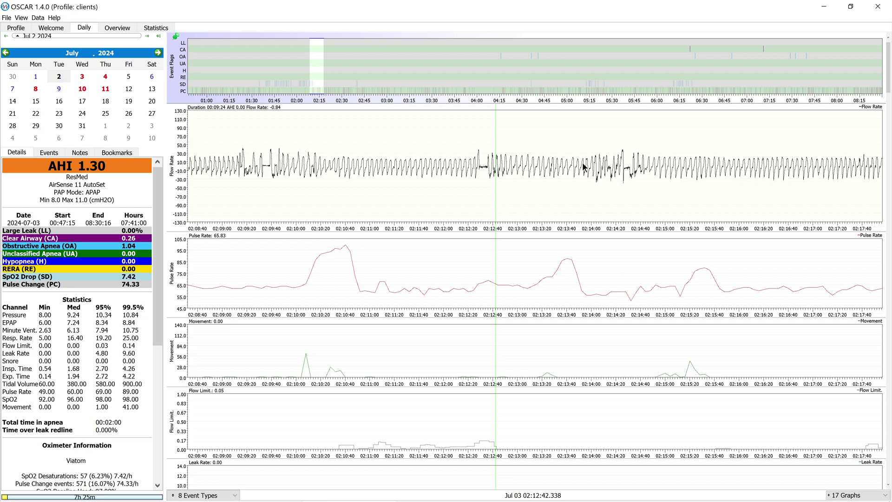
pyautogui.scroll(-3, 584, 166)
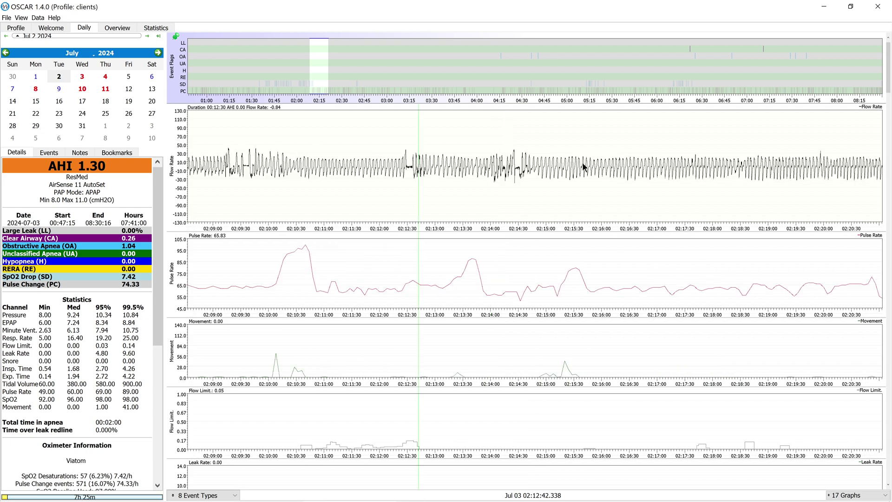
pyautogui.scroll(-12, 584, 167)
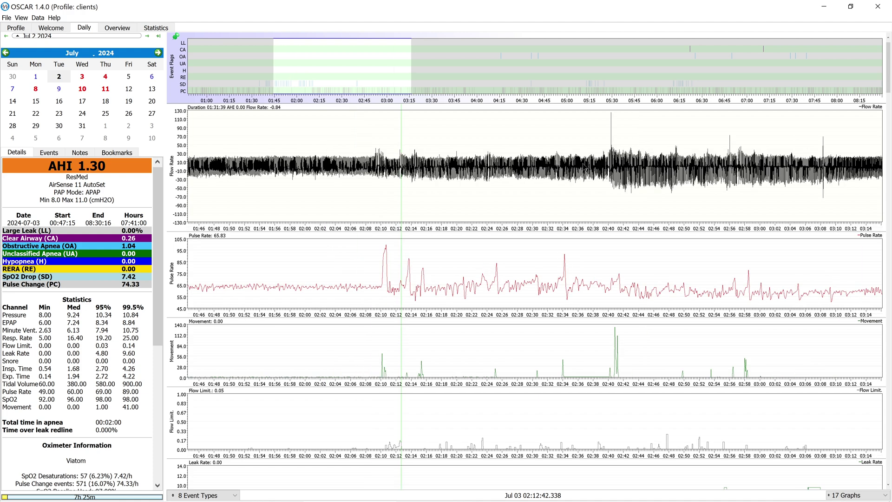
pyautogui.scroll(-1, 584, 167)
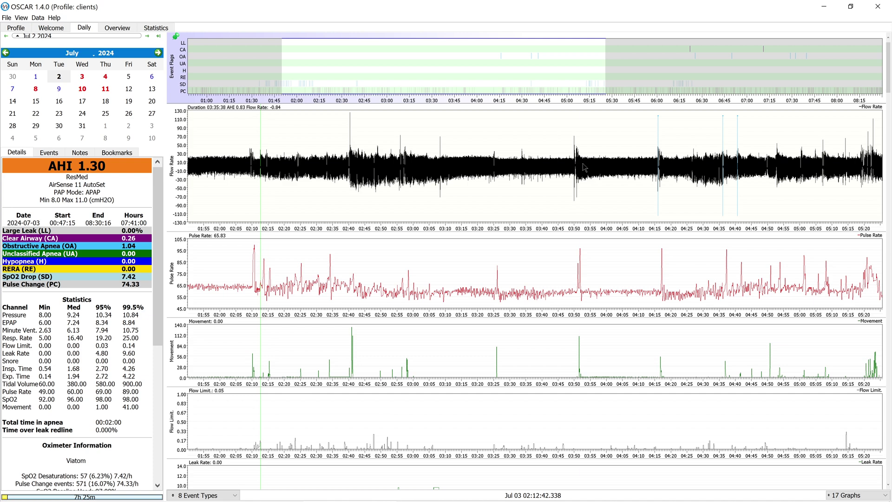
# Zoom into a two-and-a-half-minute stretch near 03:25 on the Flow Rate graph
pyautogui.moveTo(487, 177); pyautogui.dragTo(496, 175)
pyautogui.scroll(1, 496, 174)
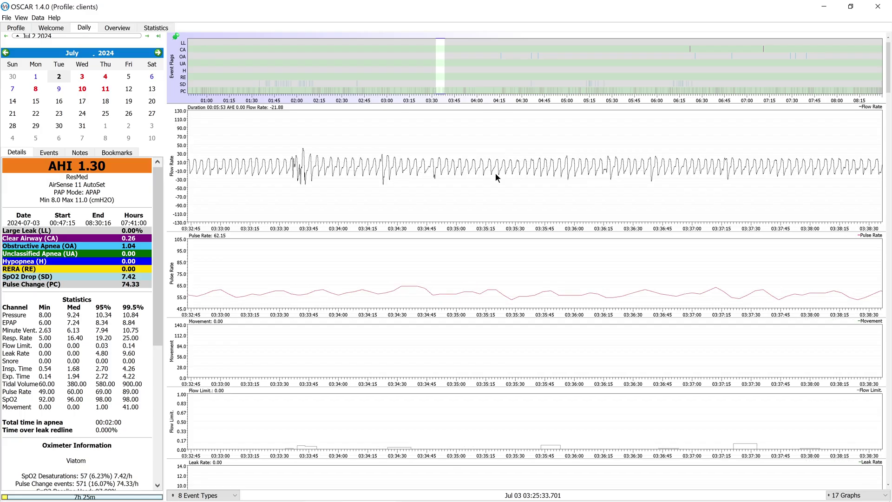
pyautogui.scroll(-2, 495, 173)
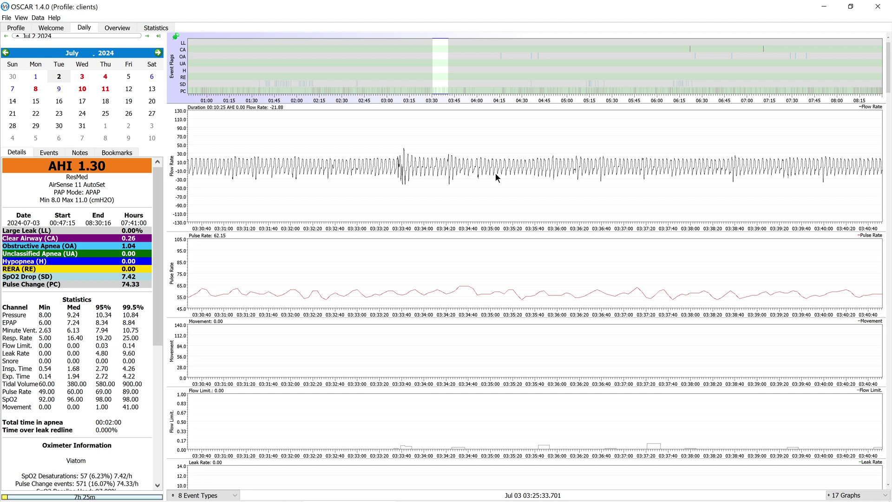
pyautogui.scroll(-2, 495, 173)
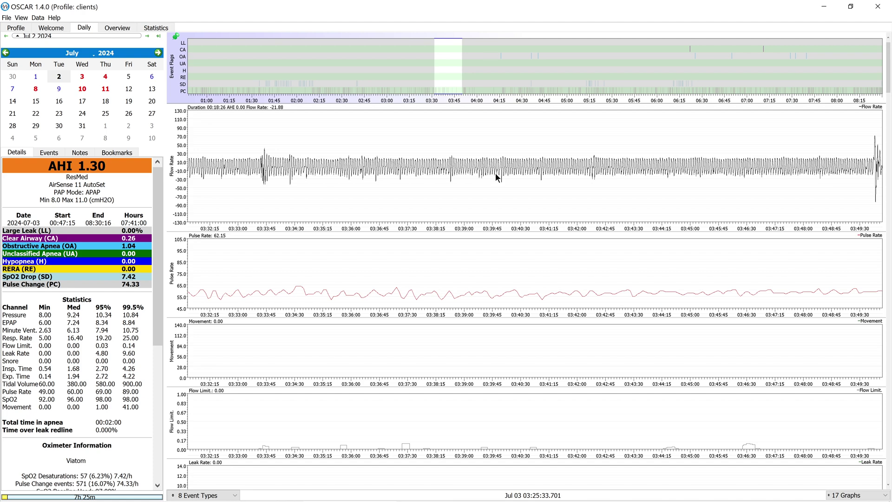
# Move to the 03:50 flow disturbance and its pulse spikes, then zoom out to the whole 00:47–08:30 night
pyautogui.hscroll(5, 495, 173)
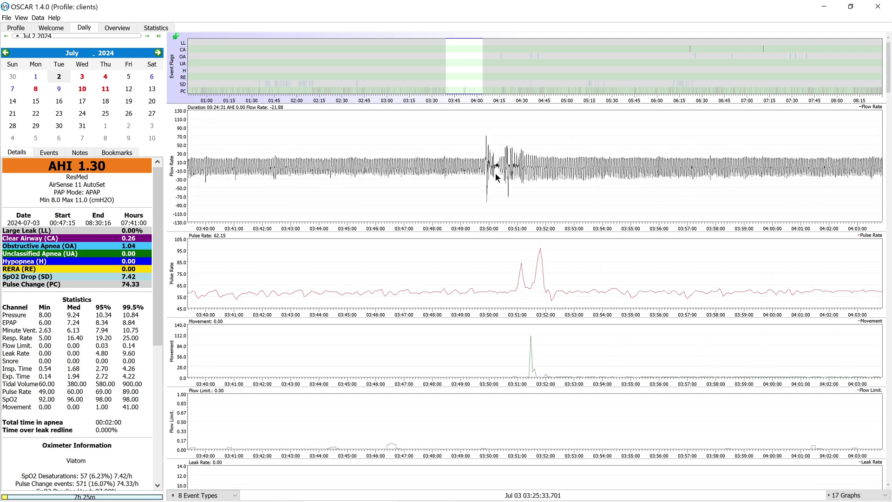
pyautogui.scroll(1, 496, 174)
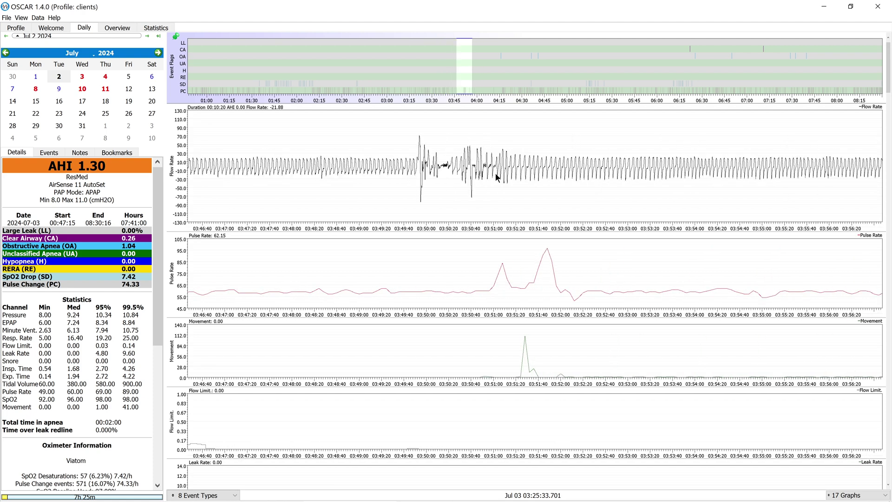
pyautogui.scroll(-10, 496, 173)
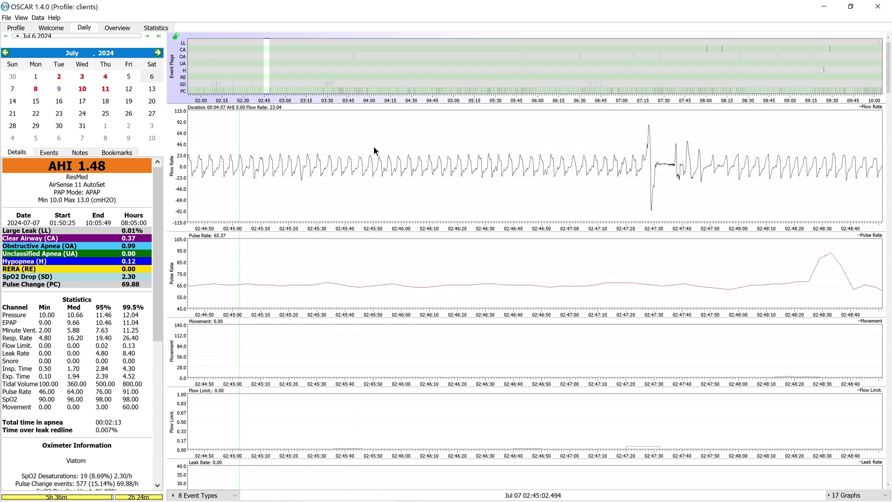
# Switch to the 7 July night (AHI 1.48) and zoom the Flow Rate graph around 02:47
pyautogui.hscroll(5, 374, 150)
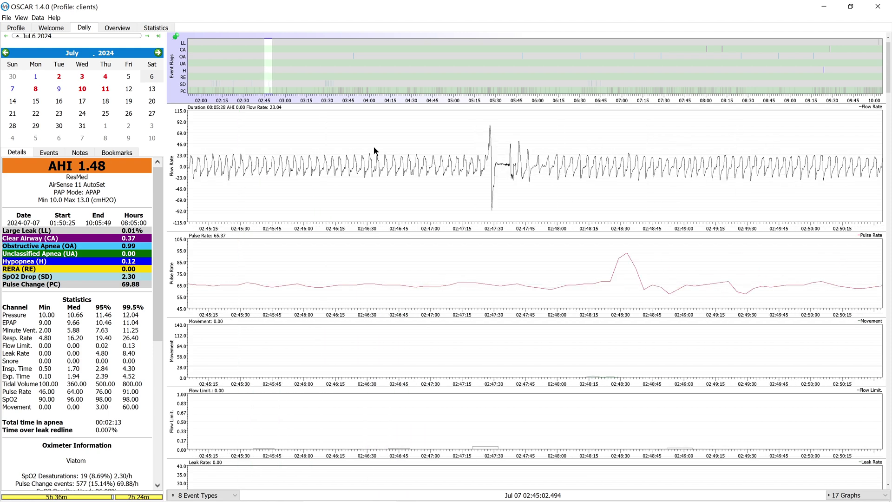
pyautogui.scroll(1, 373, 146)
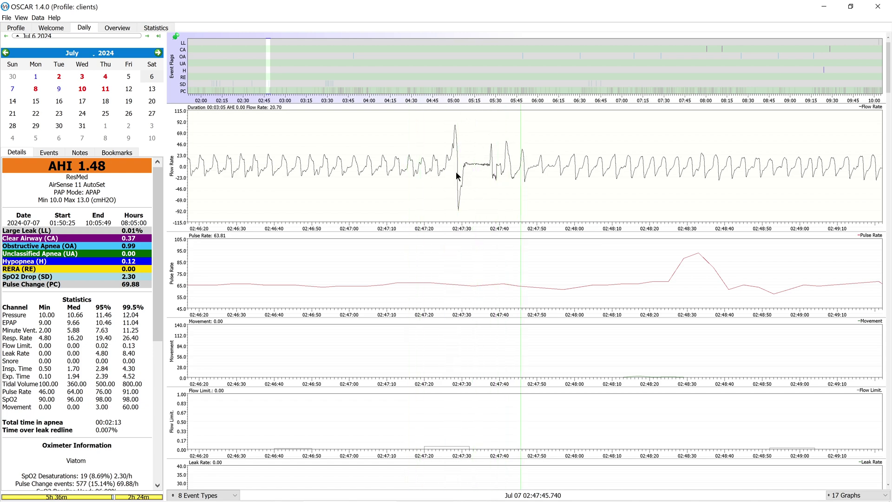
pyautogui.scroll(-3, 519, 178)
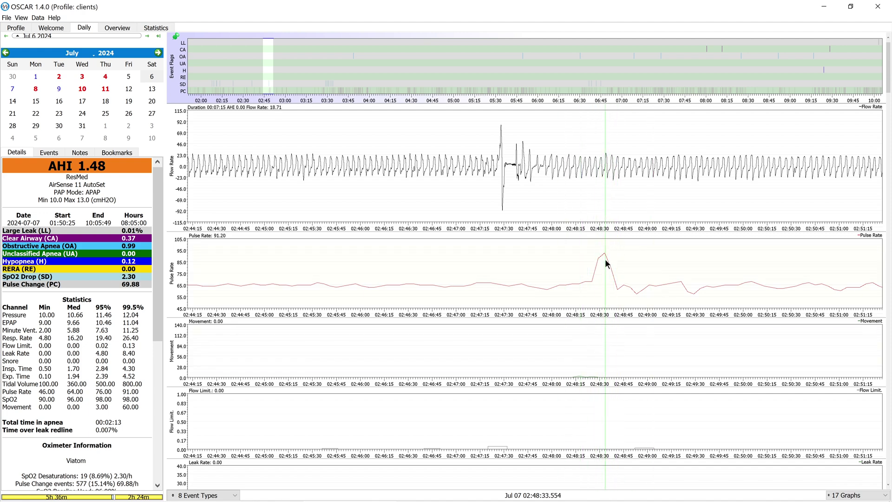
pyautogui.scroll(-5, 607, 264)
pyautogui.scroll(5, 425, 174)
pyautogui.scroll(2, 425, 173)
pyautogui.scroll(-2, 425, 172)
pyautogui.scroll(3, 425, 173)
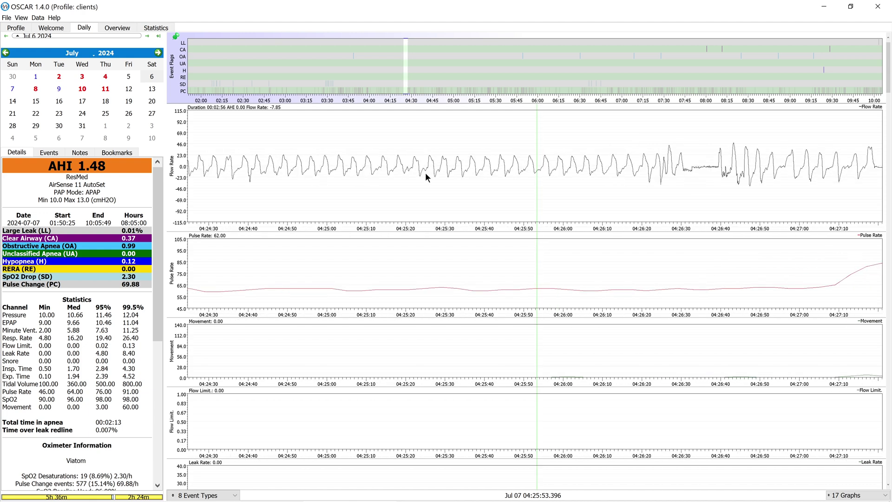
# Zoom to about 04:18–04:38 to show the 04:26 disturbance and pulse spike near 92
pyautogui.scroll(-3, 425, 172)
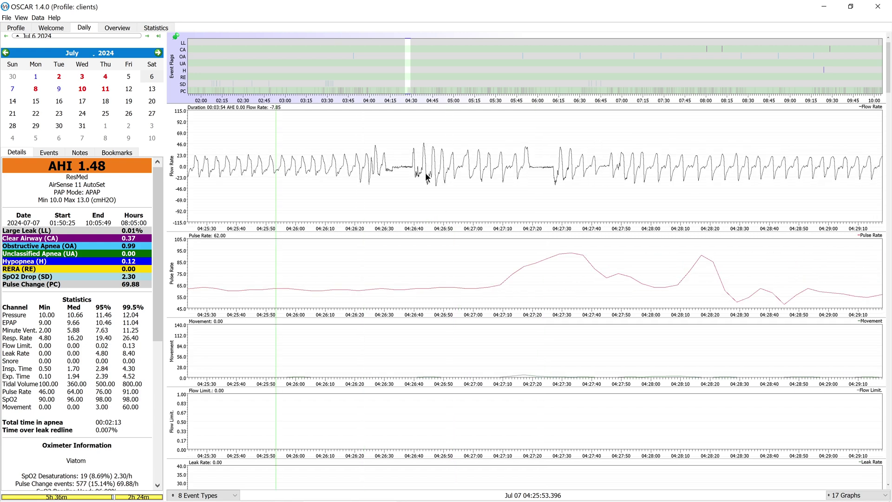
pyautogui.scroll(-5, 426, 173)
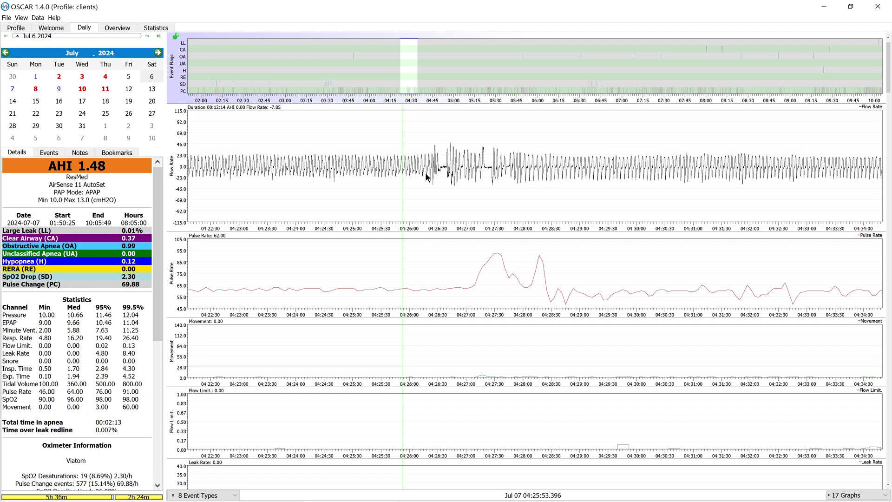
pyautogui.scroll(-2, 428, 177)
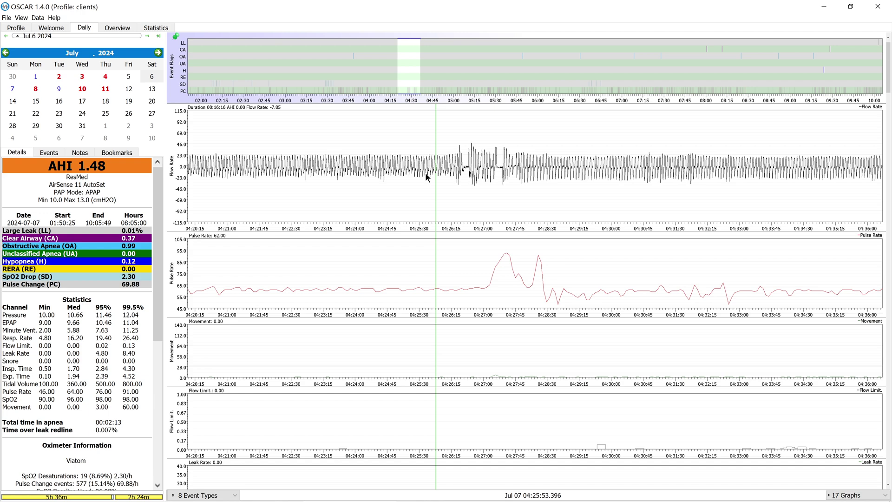
pyautogui.scroll(-1, 426, 173)
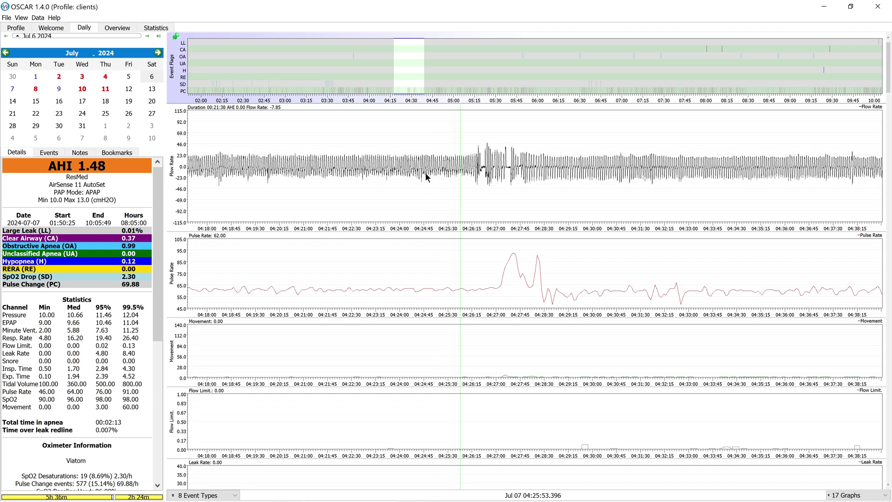
pyautogui.scroll(1, 427, 177)
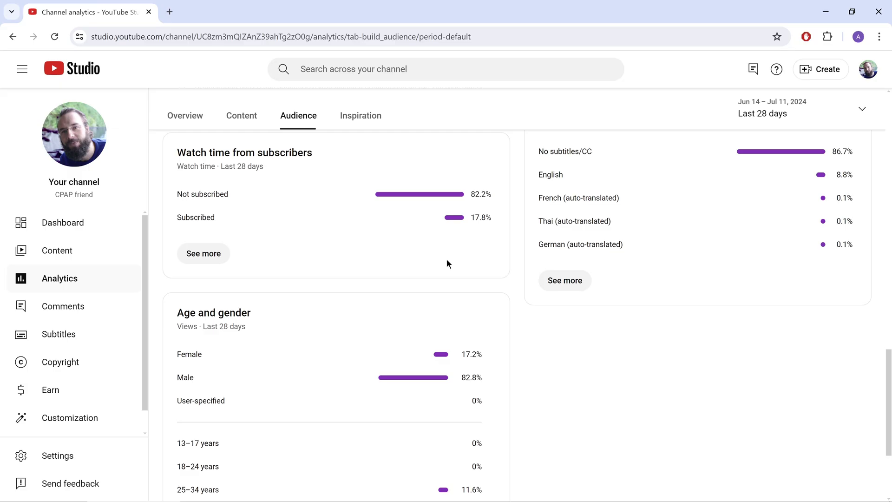